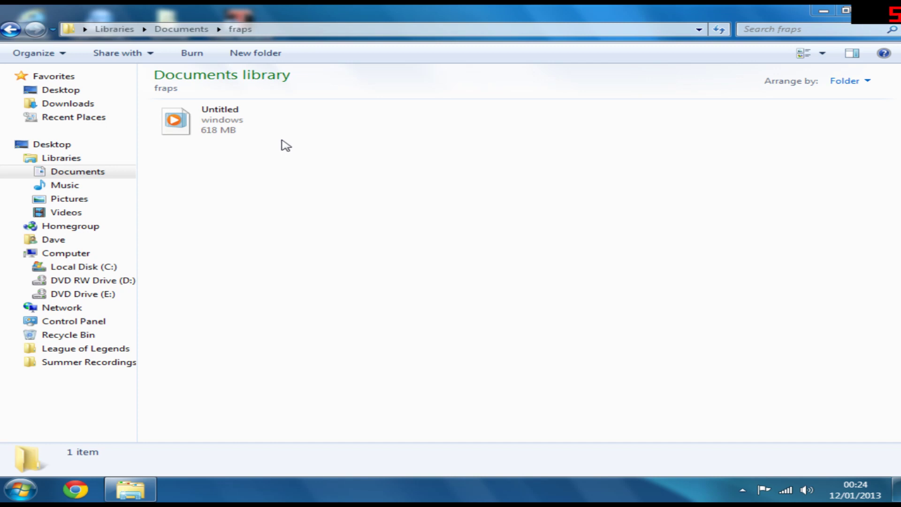
Add a new text document with the default name in the fraps folder and open it in Notepad
right_click(452, 134)
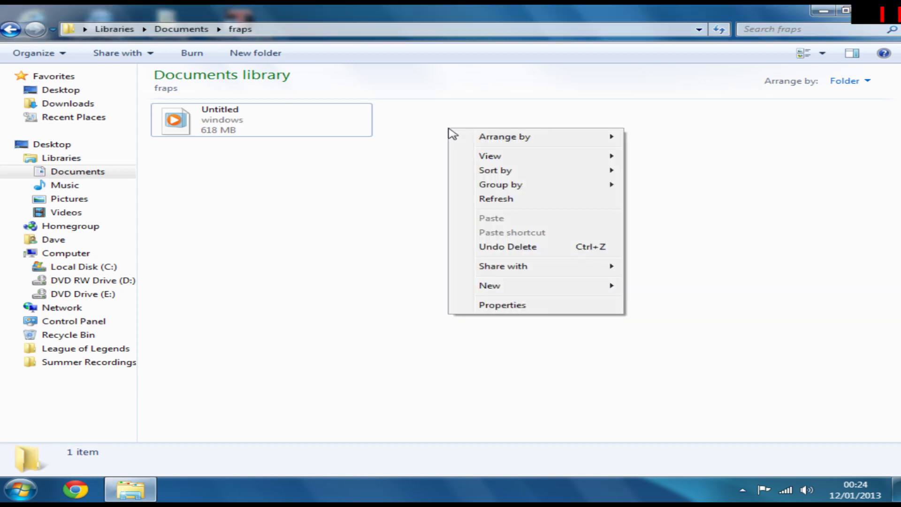
mouse_move(535, 285)
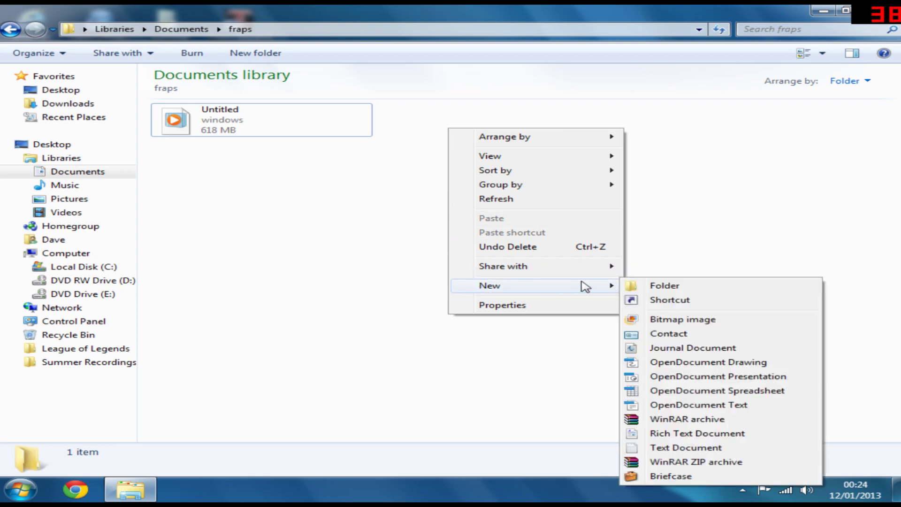
click(684, 451)
click(261, 182)
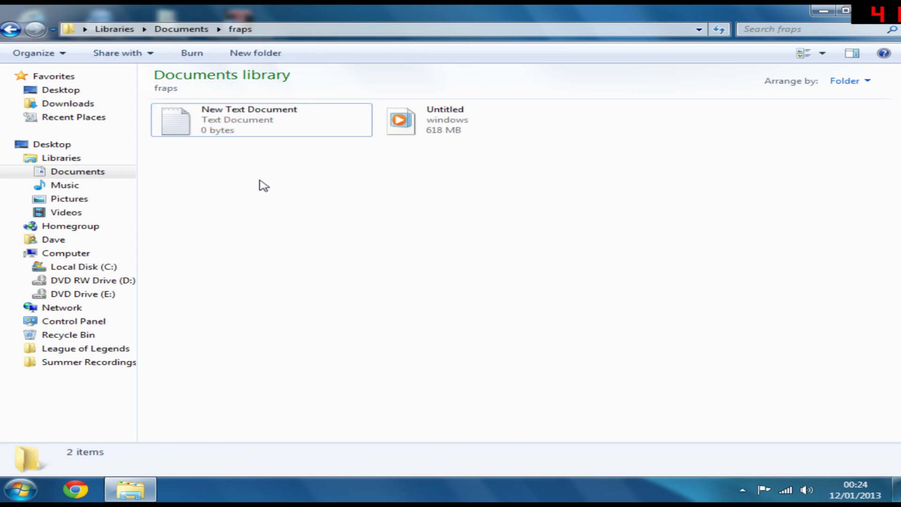
mouse_move(250, 120)
double_click(222, 128)
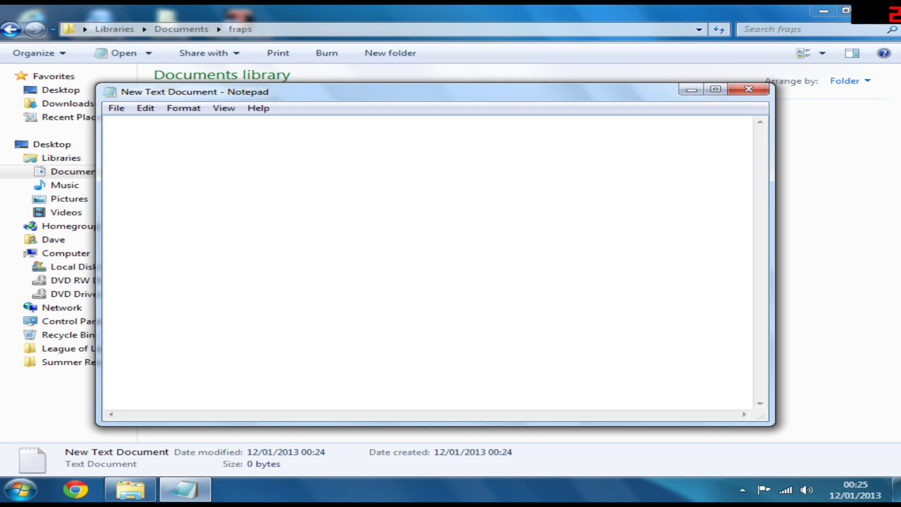
text(REN)
text( *)
text(.)
text(f4)
text(v)
text(*.)
text(mp)
text(4)
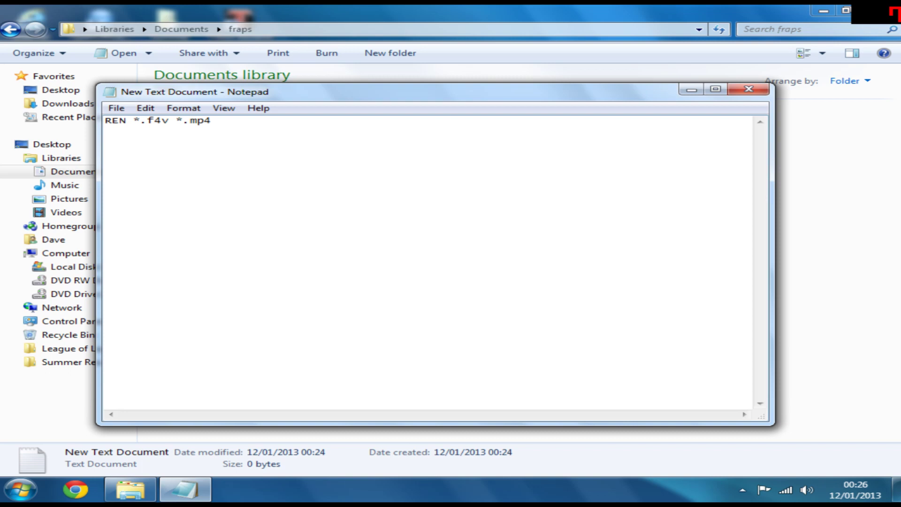
Erase the mistyped mp4 and MPEG extensions, leaving the line as 'REN *.f4v *.mp'
key(BackSpace)
key(BackSpace)
key(BackSpace)
text(MPEG)
key(BackSpace)
key(BackSpace)
key(BackSpace)
key(BackSpace)
text(mp)
text(4)
Save the script as conversion.cmd with the file type set to All Files
click(119, 113)
click(157, 167)
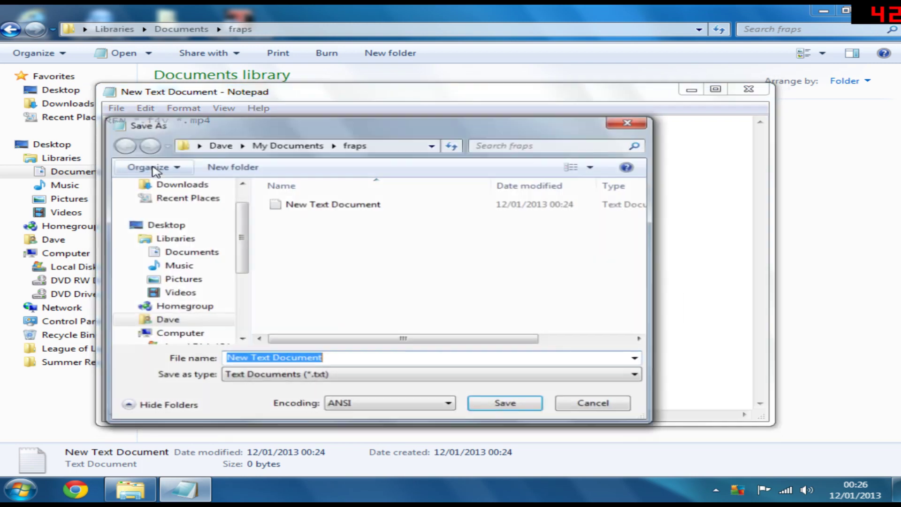
click(244, 378)
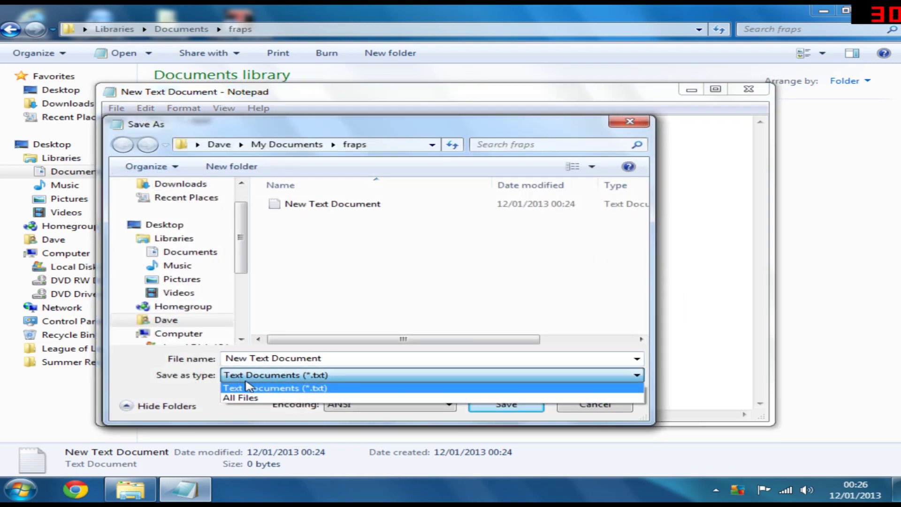
click(252, 399)
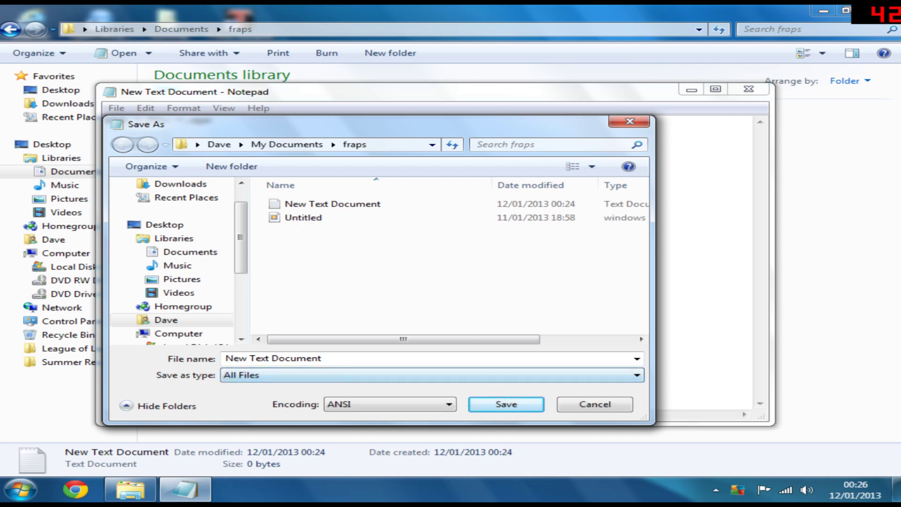
key(alt+n)
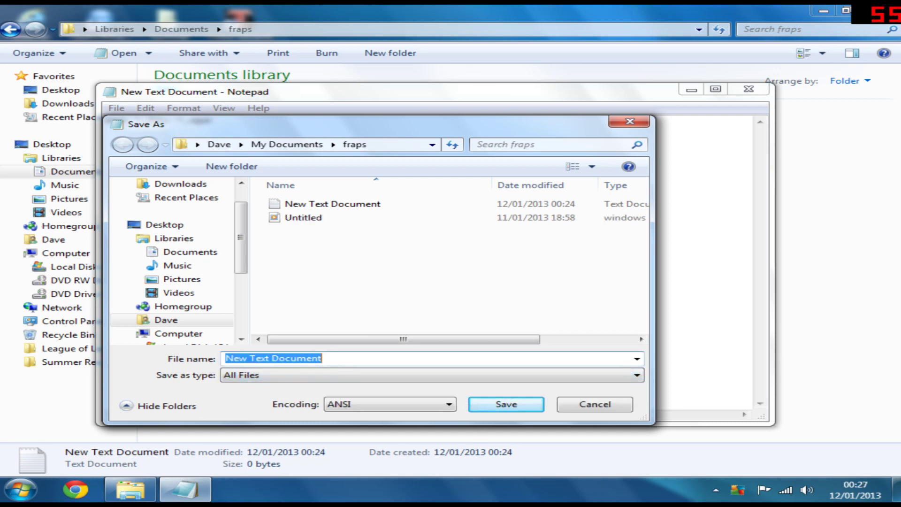
text(conv)
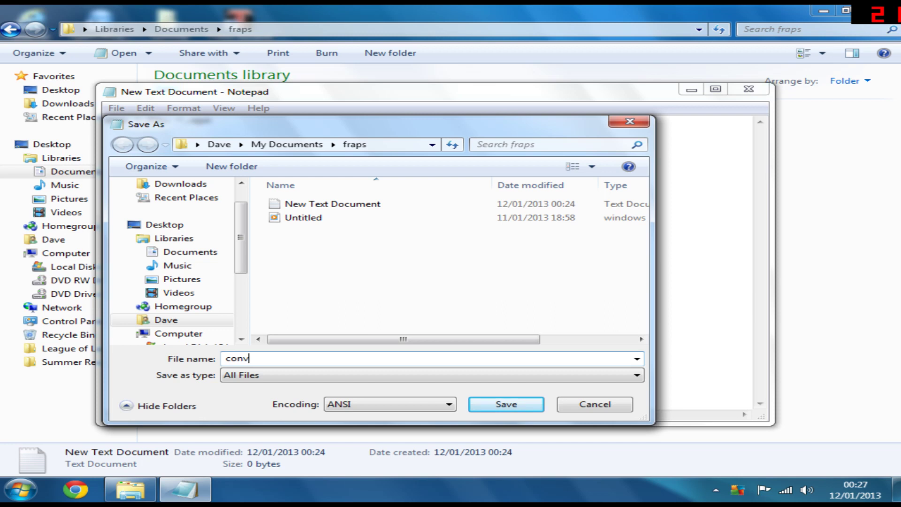
text(ersion)
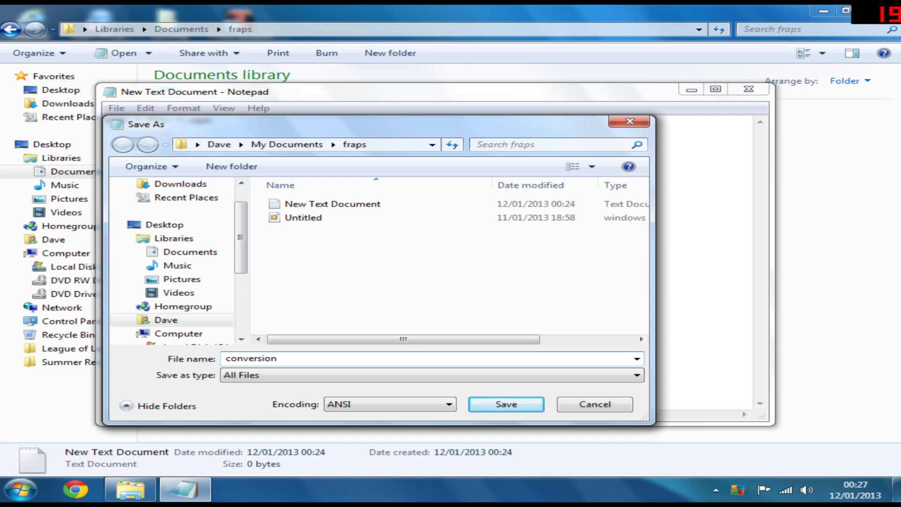
text(.c)
text(md)
click(492, 413)
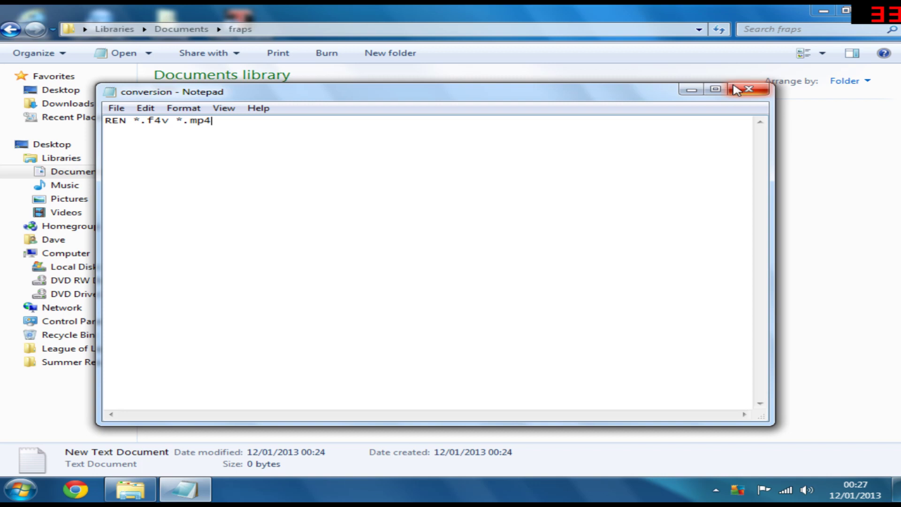
Close Notepad and select the conversion script in the fraps folder
click(740, 93)
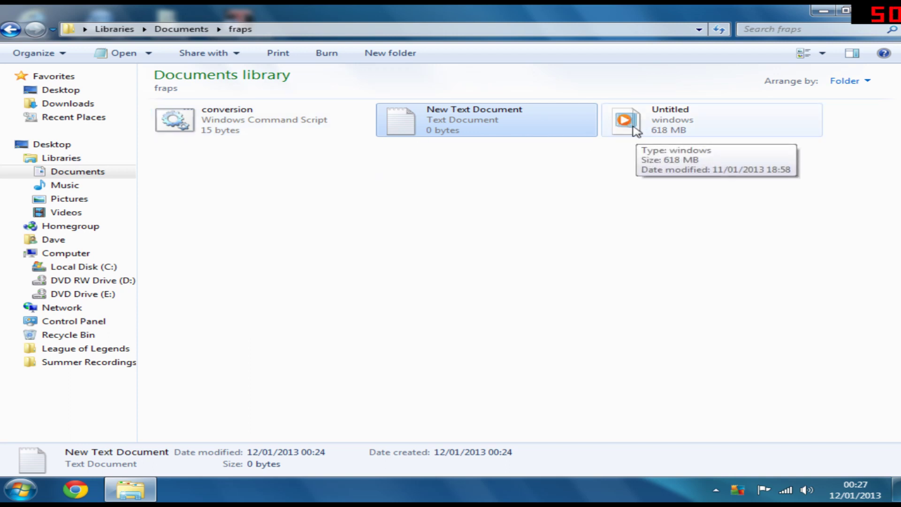
mouse_move(669, 120)
click(259, 130)
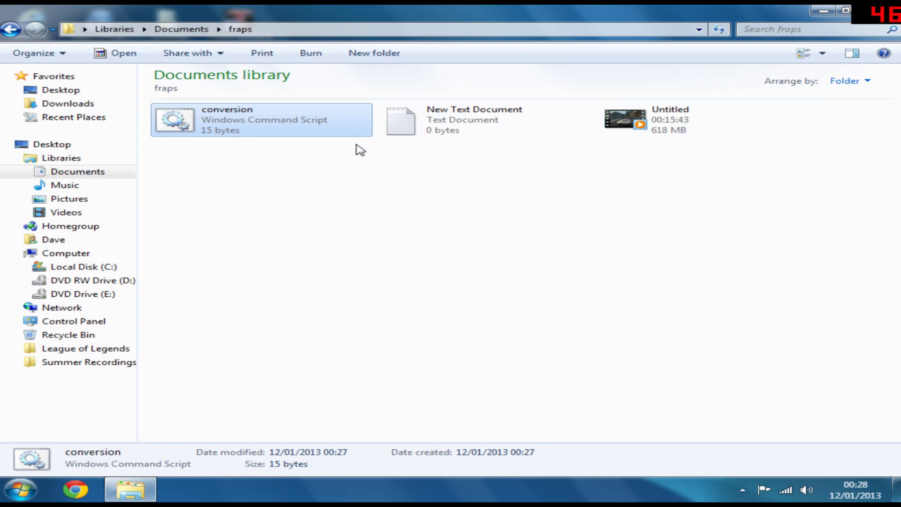
Edit conversion.cmd, swapping its extensions so the line reads 'REN *.mp4 *.f4v'
right_click(268, 128)
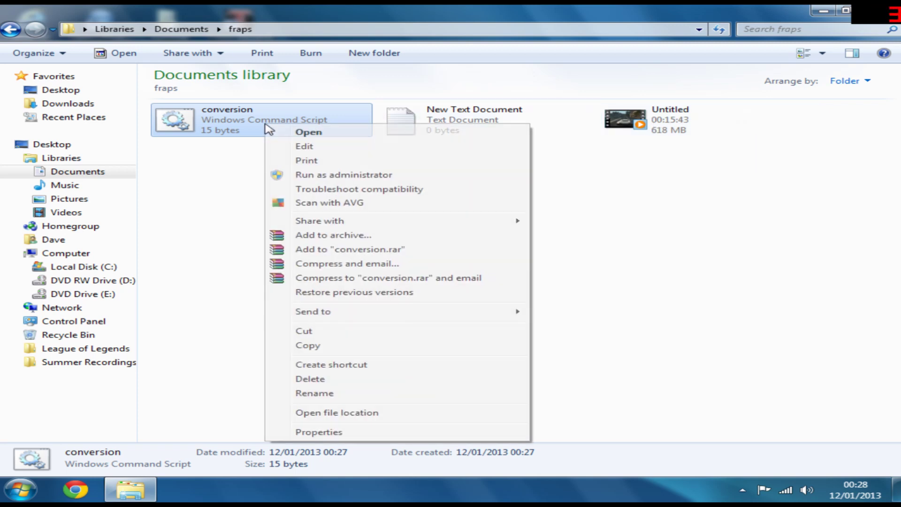
click(326, 151)
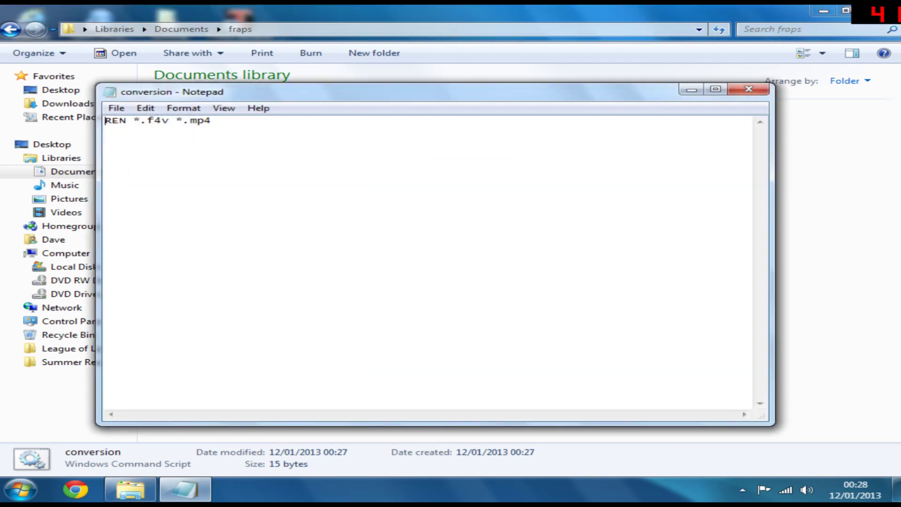
click(169, 120)
key(BackSpace)
key(BackSpace)
key(BackSpace)
text(mp)
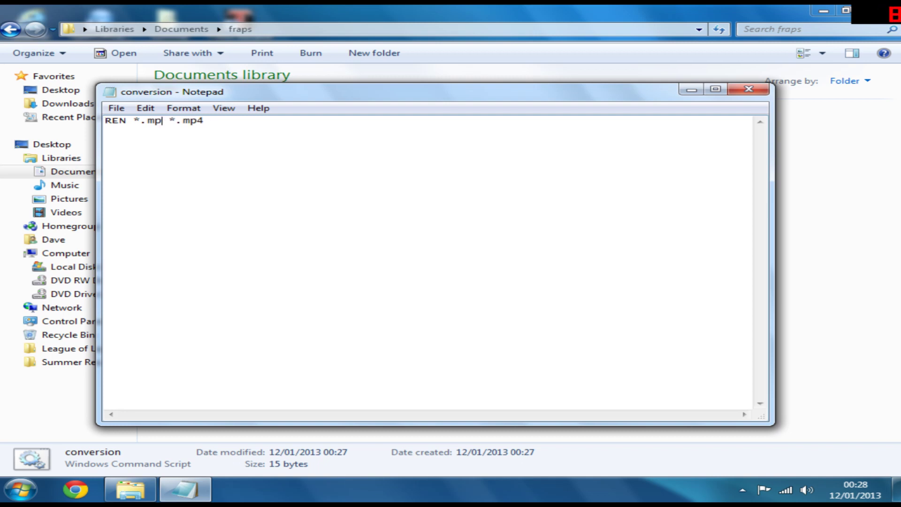
text(4)
key(End)
key(BackSpace)
key(BackSpace)
key(BackSpace)
text(f4v)
Save the edited script and close Notepad
click(117, 108)
click(131, 149)
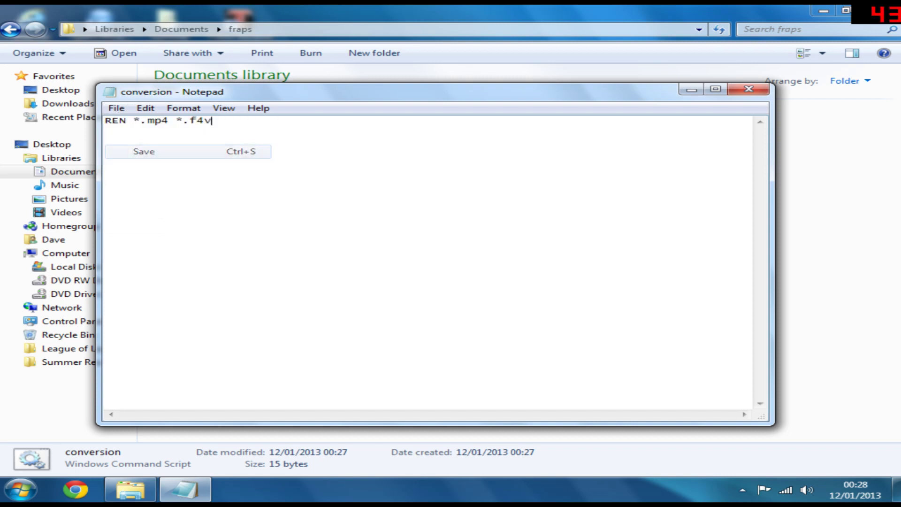
click(749, 90)
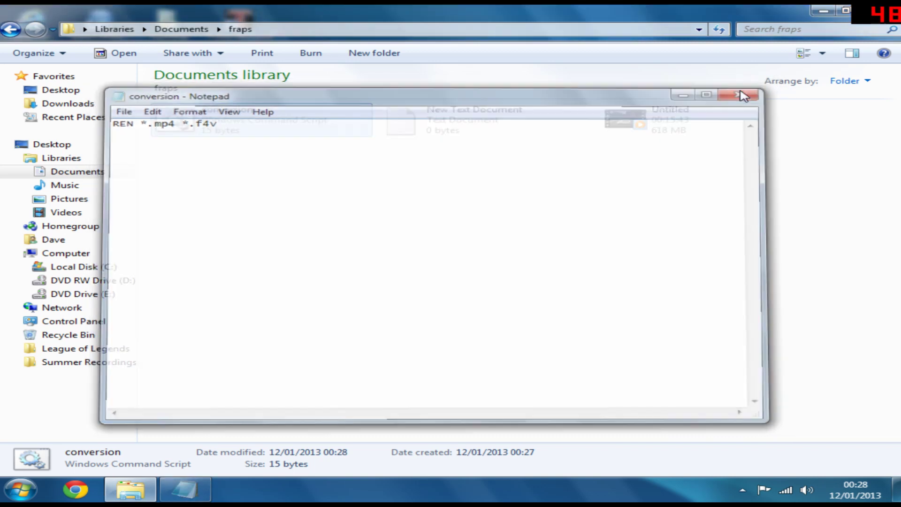
Run conversion.cmd to rename the Untitled video's extension from .mp4 to .f4v
double_click(247, 123)
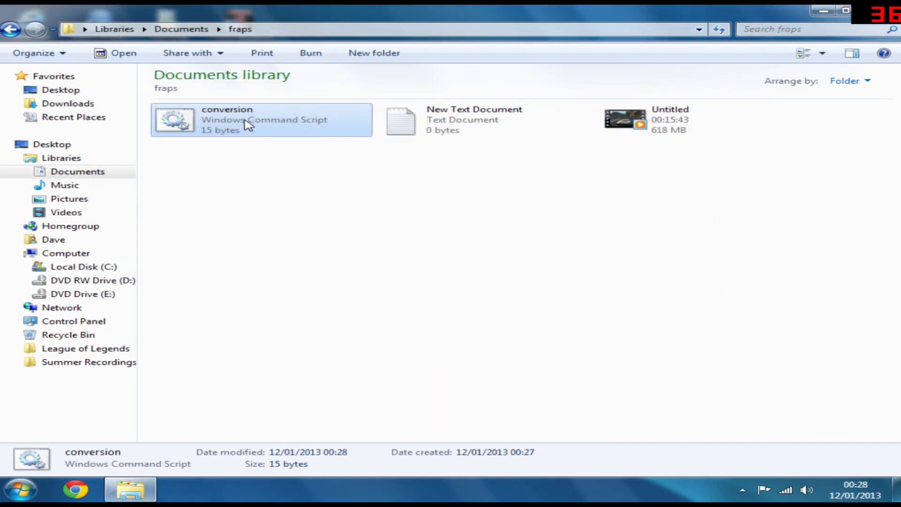